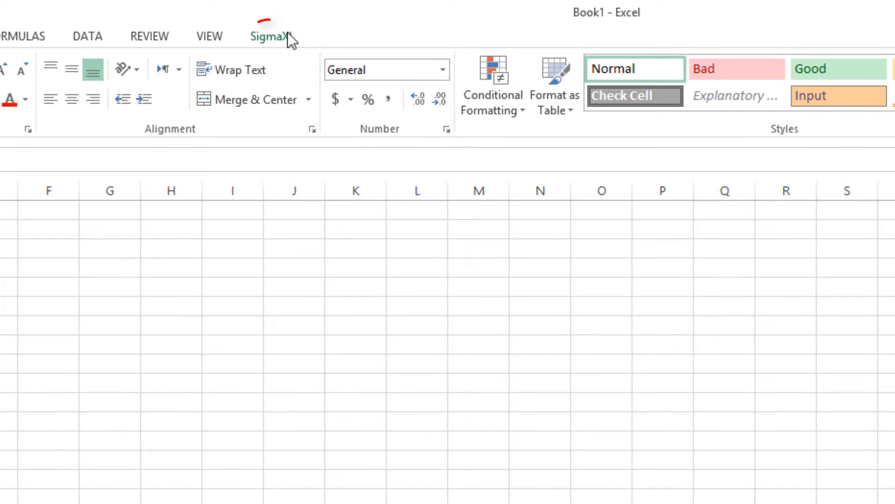
Open the workbook Customer Data.xlsx from the SigmaXL sample data folder
click(287, 34)
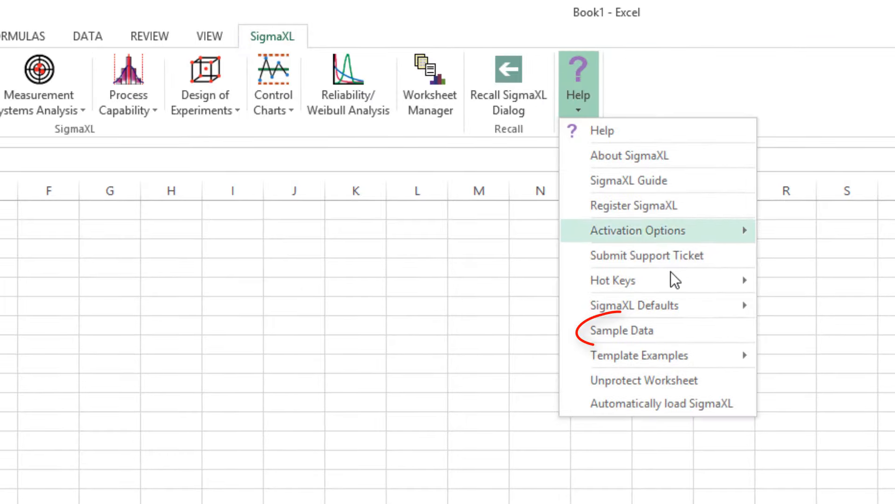
click(662, 331)
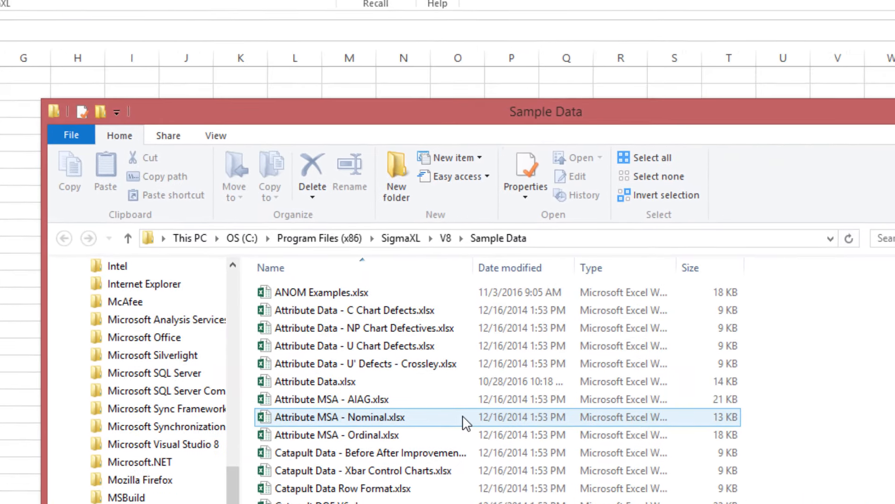
click(299, 406)
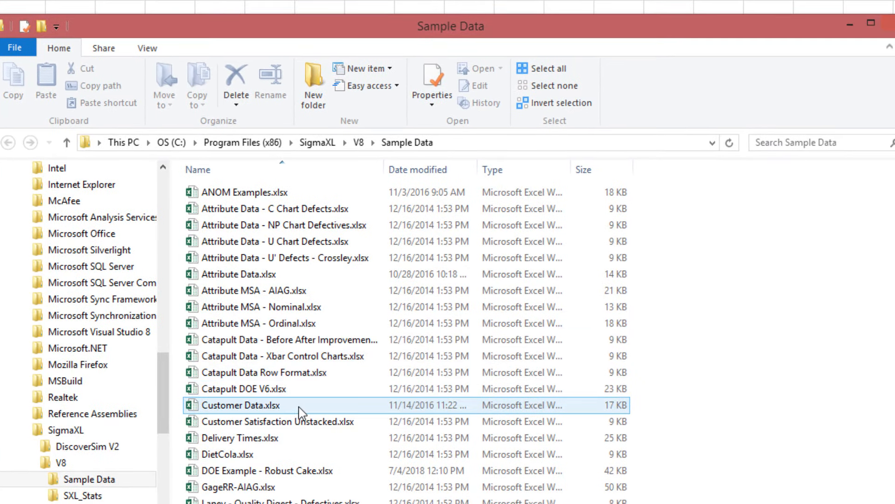
click(282, 425)
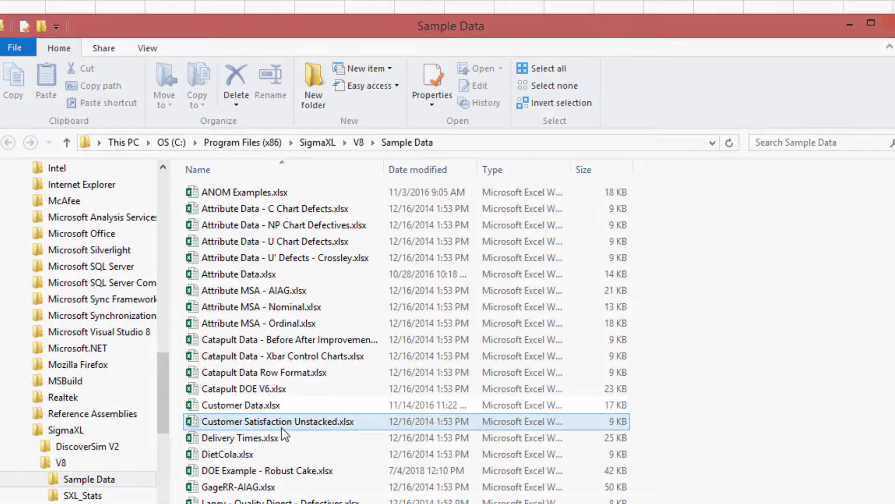
click(279, 407)
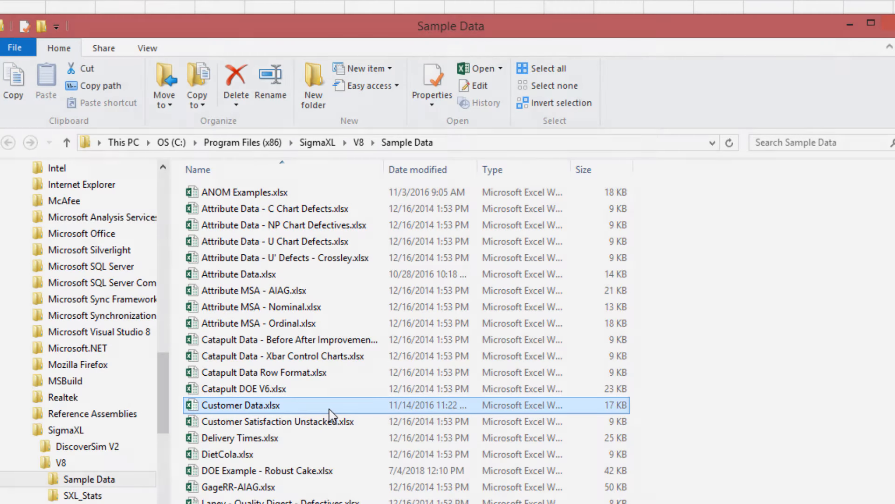
double_click(330, 409)
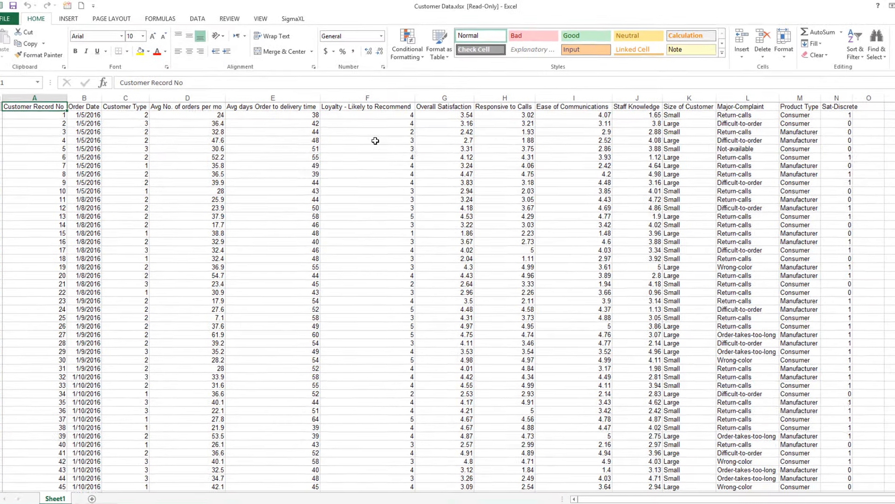
Start the SigmaXL ANOM Nonparametric Transformed Ranks analysis on the entire customer data table, using data labels
click(293, 19)
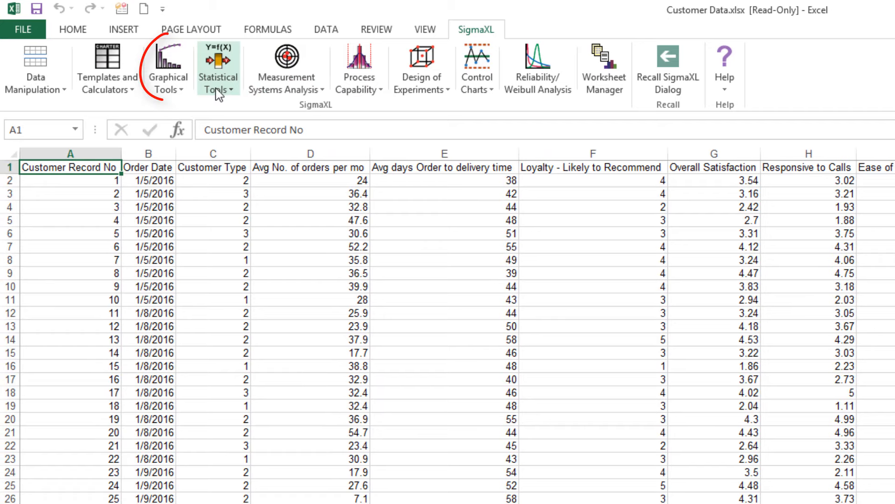
click(171, 86)
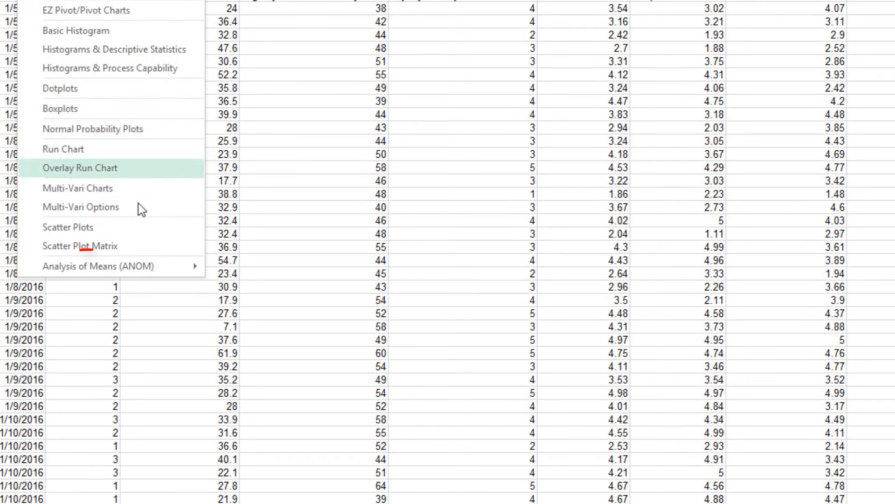
mouse_move(193, 266)
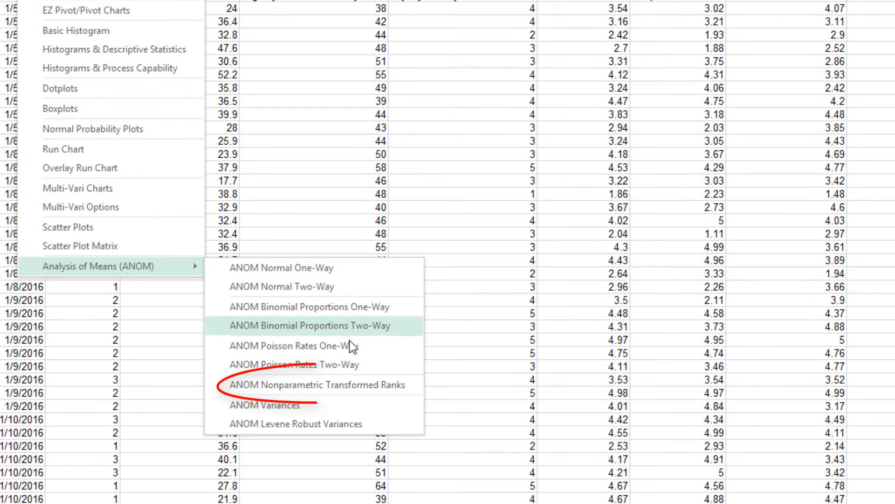
click(400, 387)
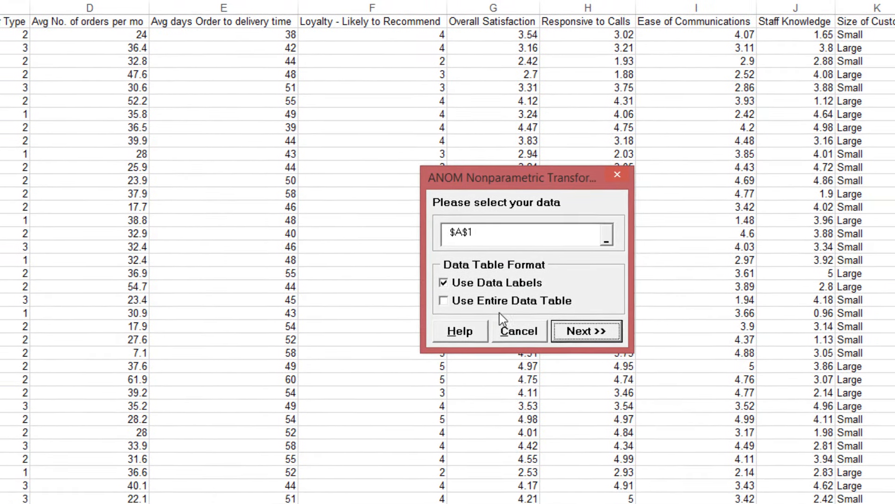
click(462, 300)
click(586, 330)
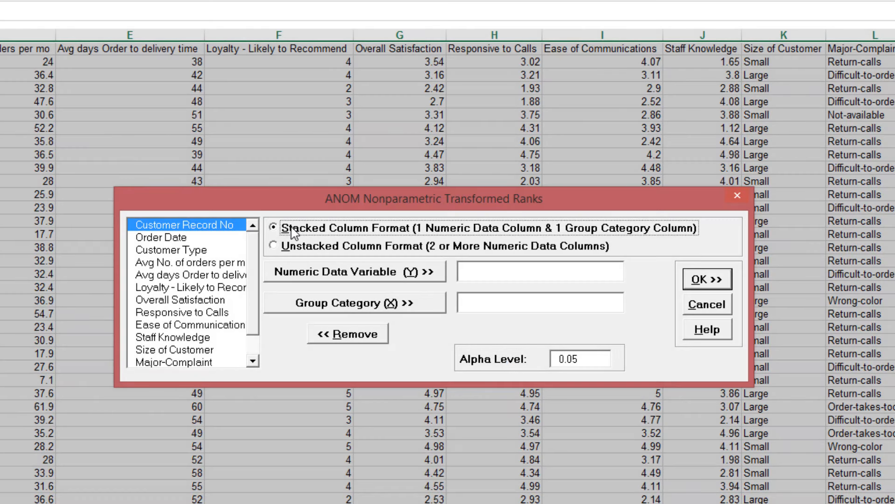
Run the stacked-column analysis with Overall Satisfaction as numeric data variable Y, Customer Type as group category X and alpha level 0.05
click(219, 301)
click(351, 274)
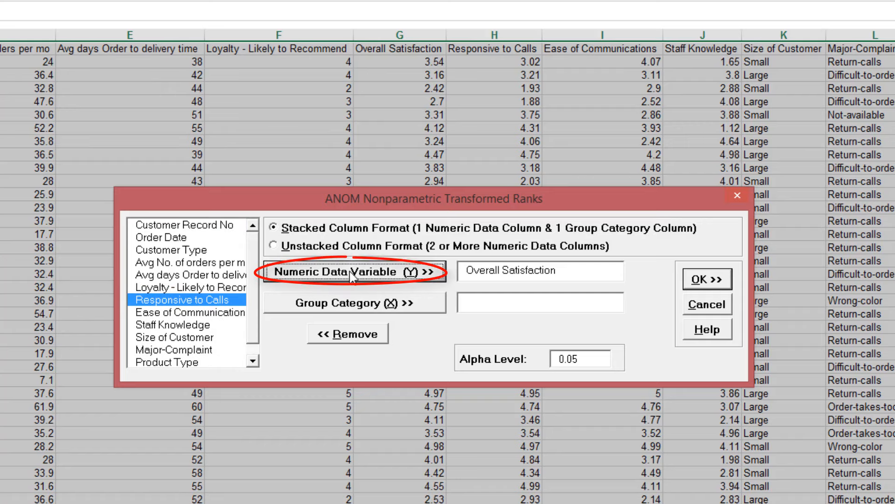
click(200, 251)
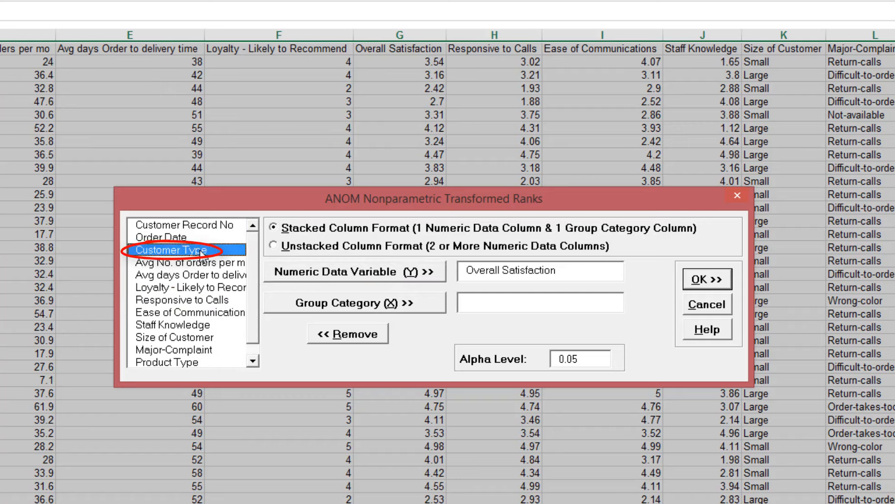
click(378, 305)
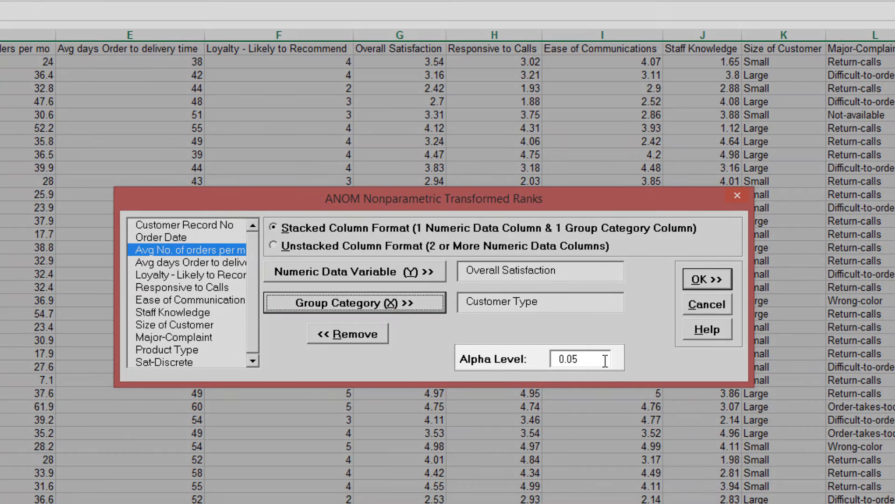
click(604, 360)
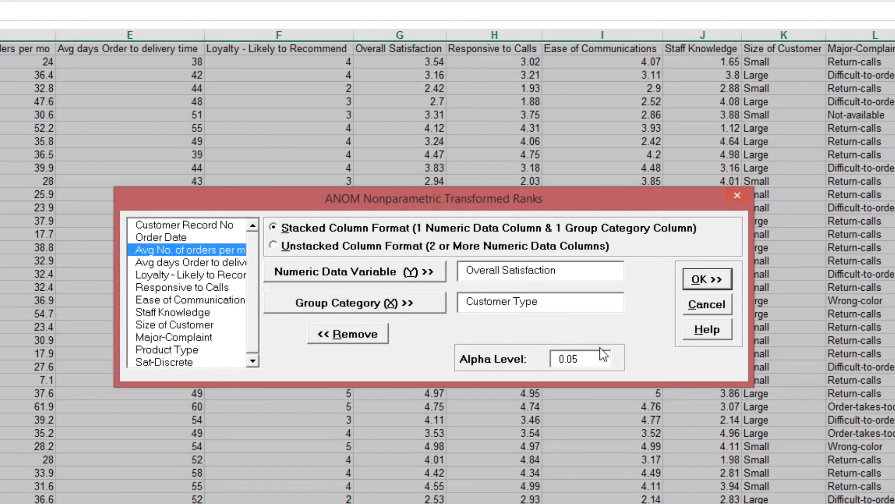
click(716, 280)
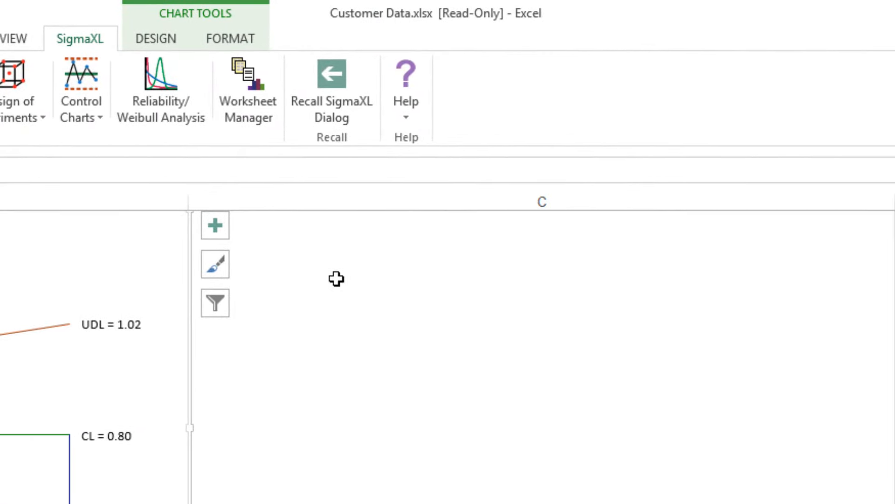
Open ANOM Examples.xlsx from the SigmaXL sample data folder and go to its worksheet with the exponential X and Y data
click(405, 119)
click(480, 353)
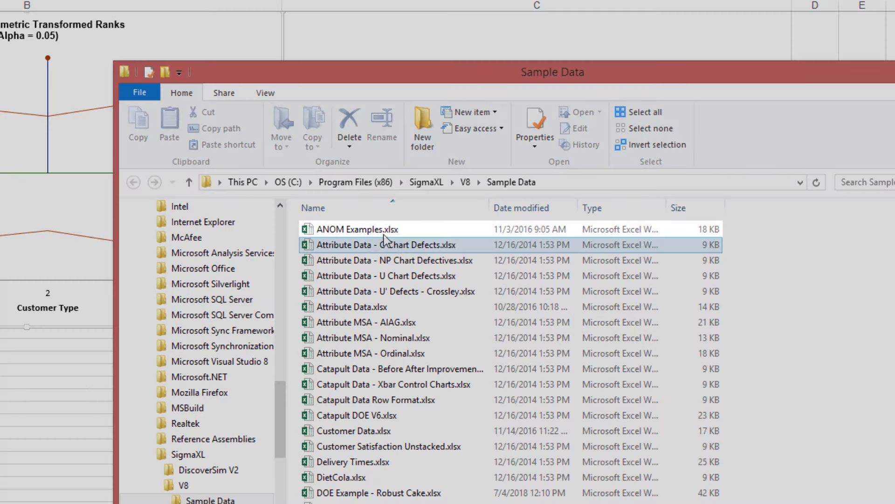
double_click(384, 230)
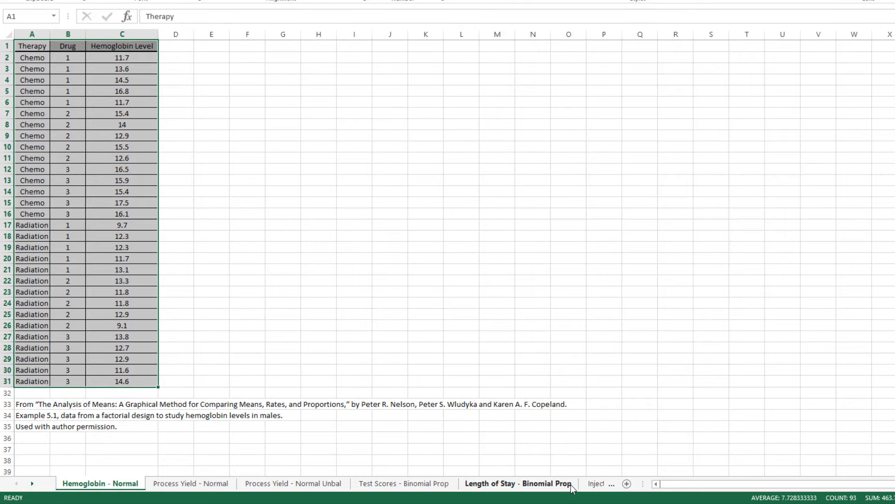
click(610, 484)
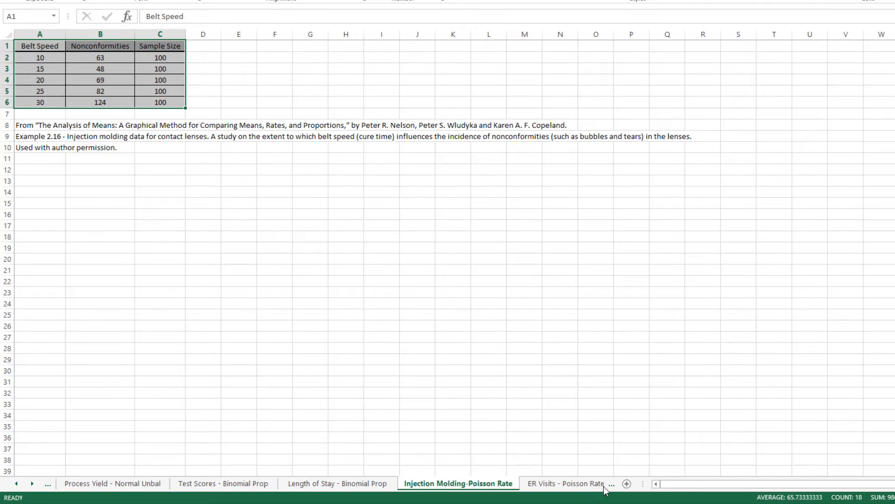
click(611, 483)
click(561, 485)
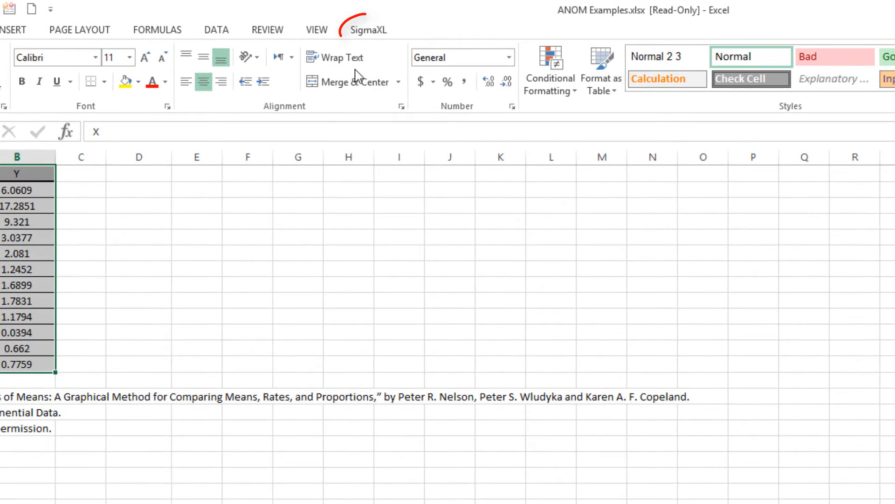
Start ANOM Nonparametric Transformed Ranks on the entire X and Y data table, using data labels
click(368, 29)
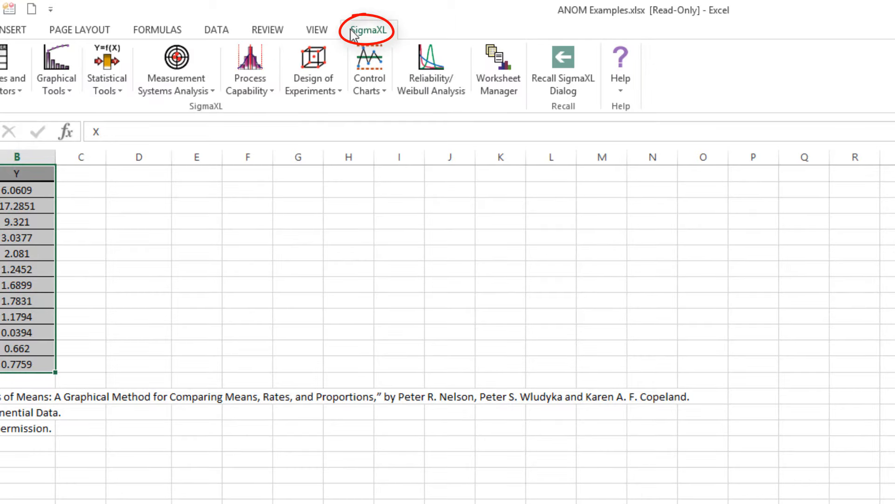
click(70, 90)
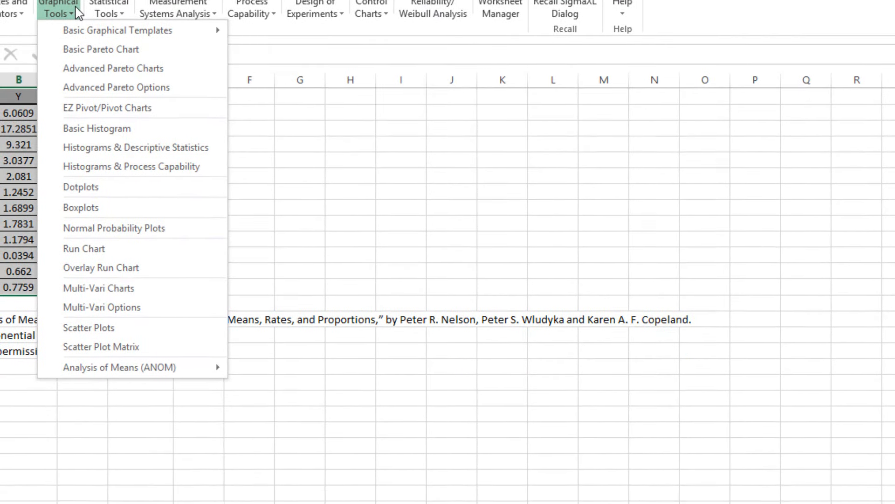
mouse_move(172, 434)
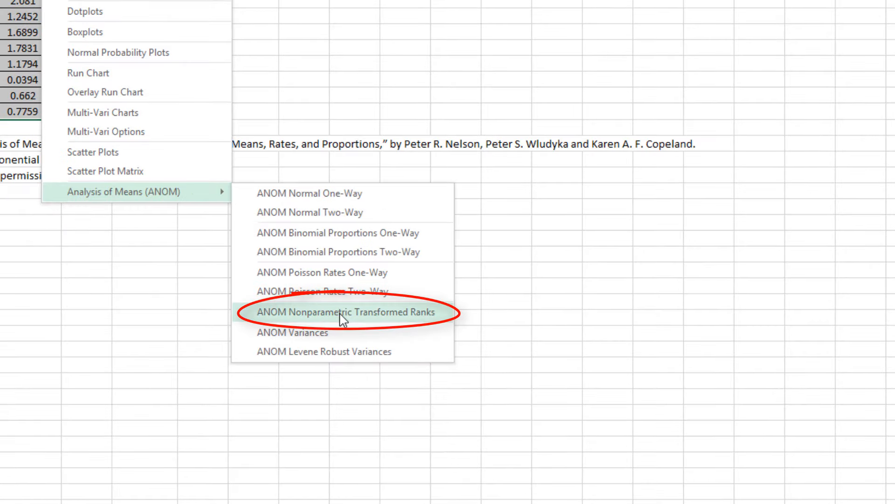
click(341, 318)
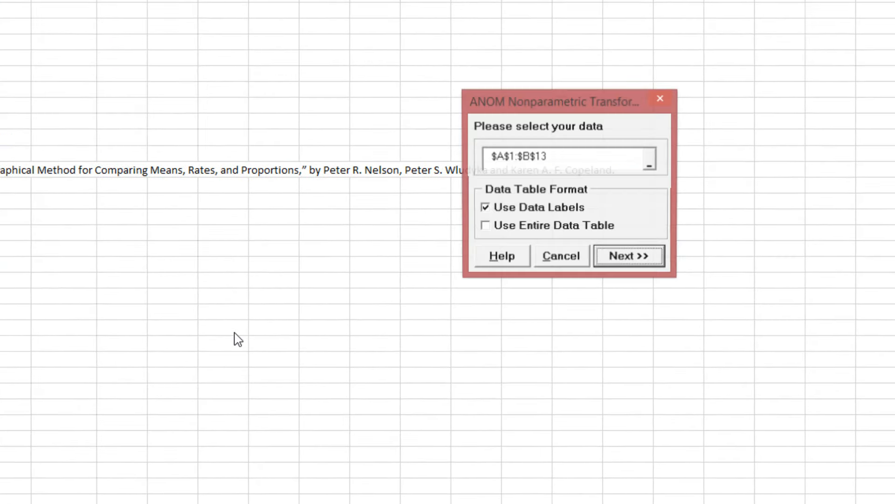
key(alt+e)
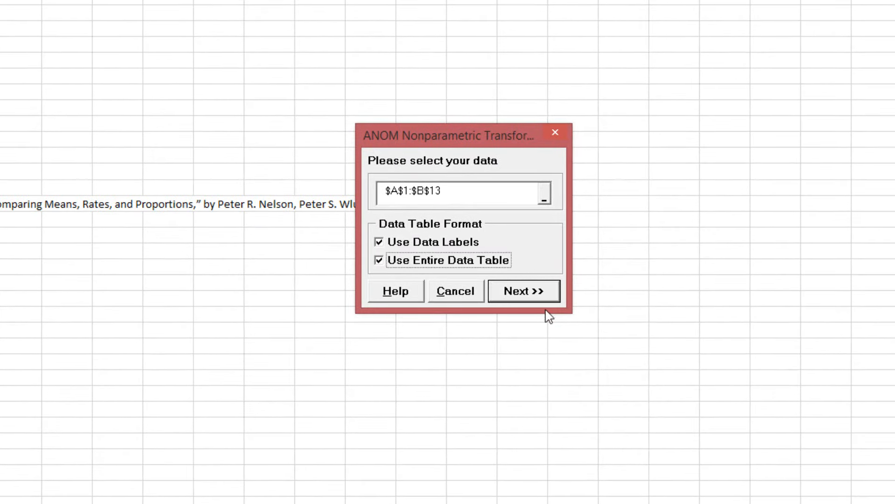
click(564, 287)
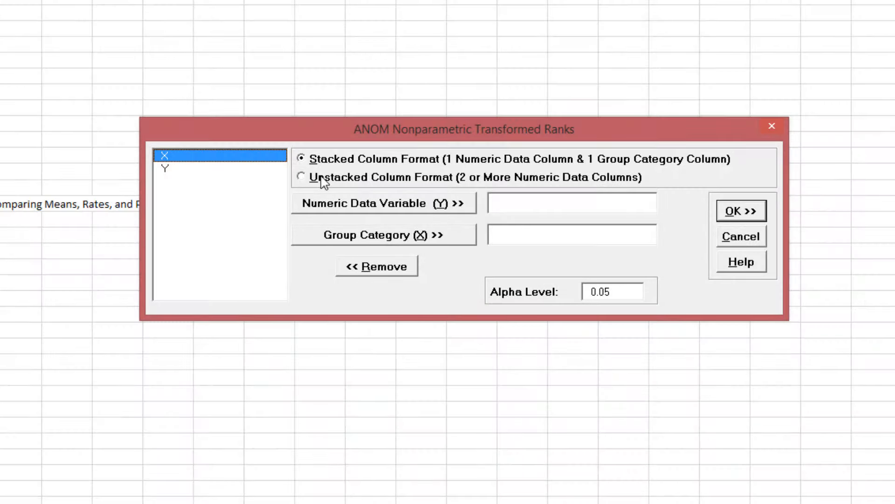
Run the analysis in stacked column format with Y as numeric data variable, X as group category and the alpha level set to 0.01
click(326, 159)
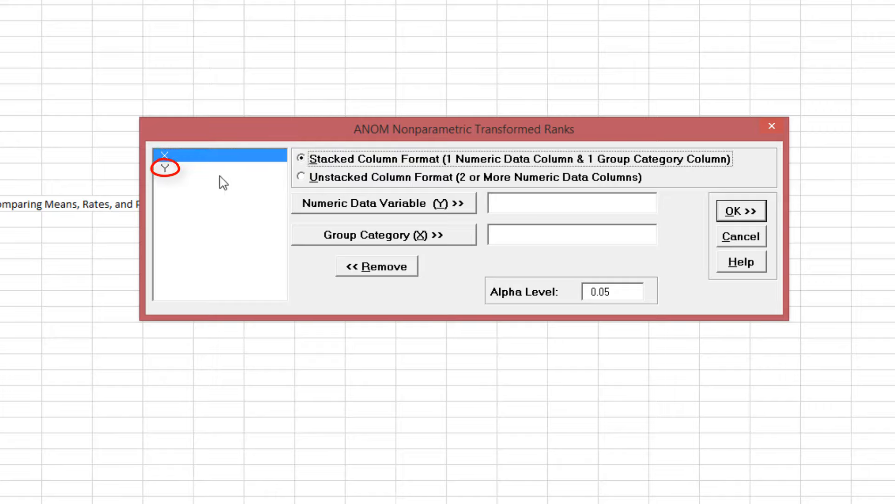
click(170, 169)
click(355, 205)
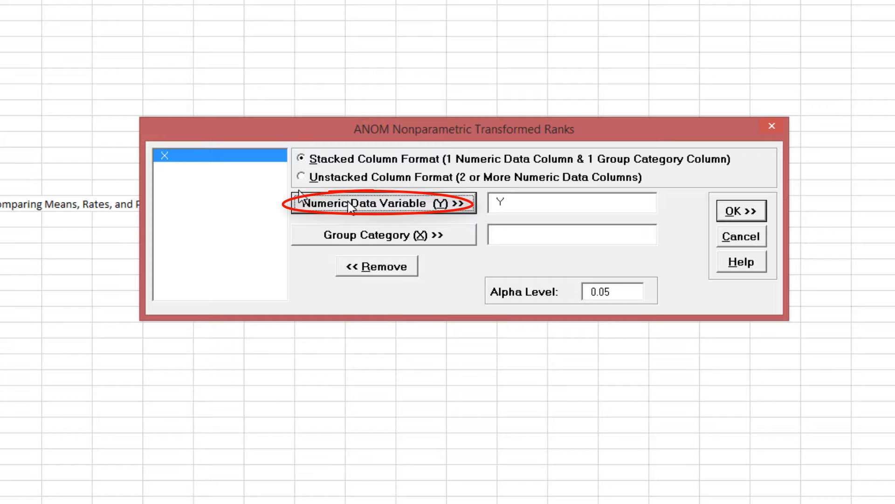
click(200, 159)
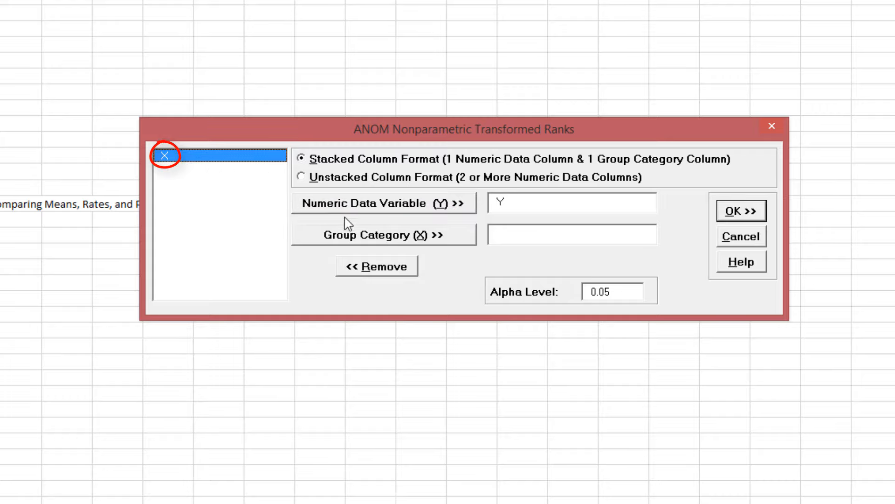
click(379, 238)
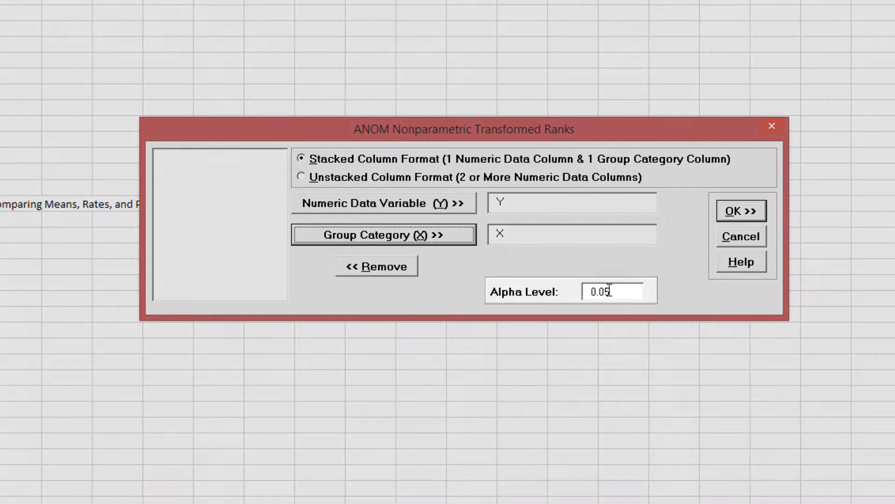
drag(603, 292, 622, 292)
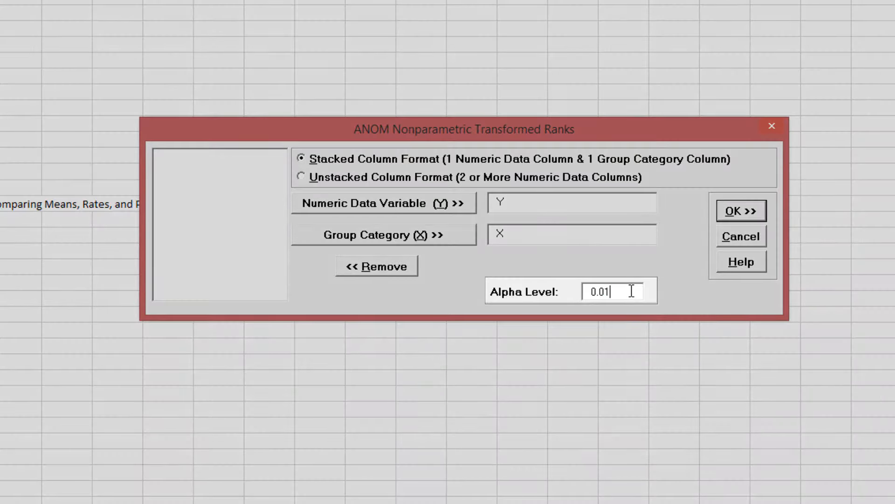
text(1)
click(742, 212)
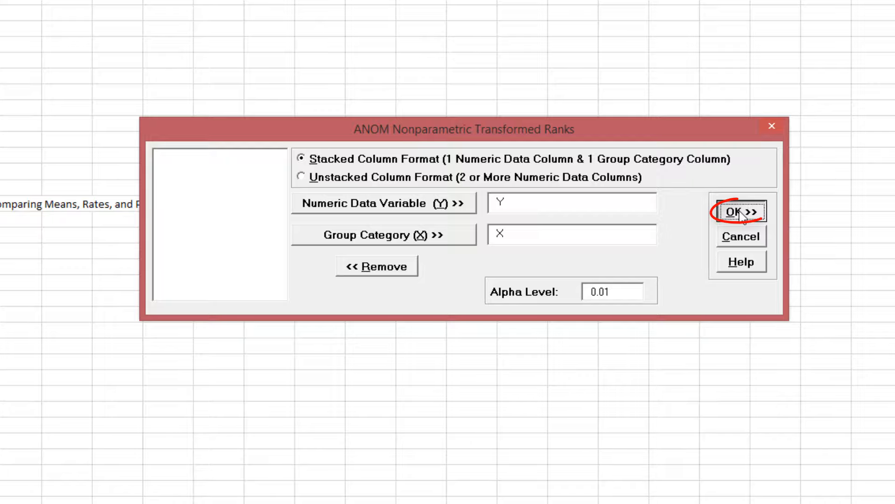